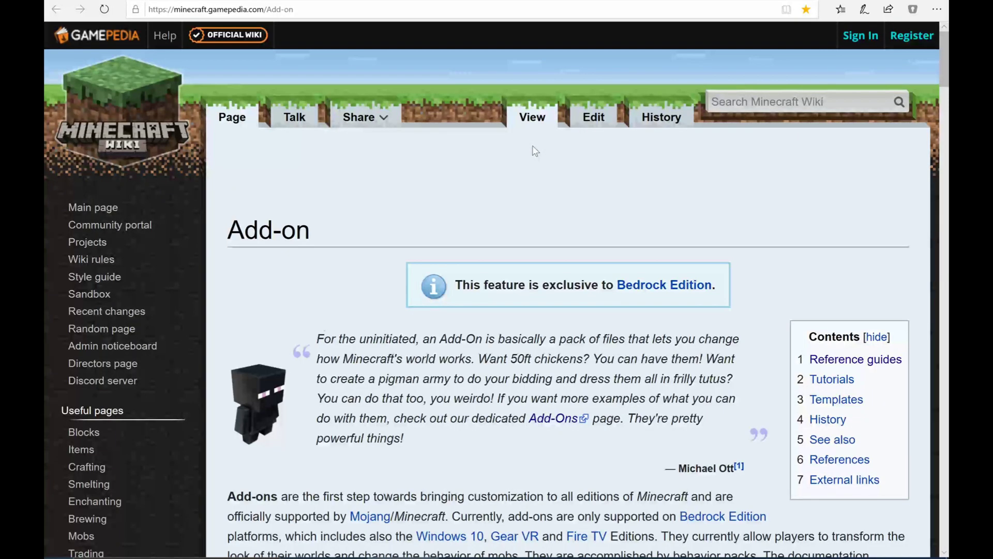
- Scroll through the Minecraft Wiki Add-on page's reference guides, tutorials and templates
scroll(535, 151, down, 4)
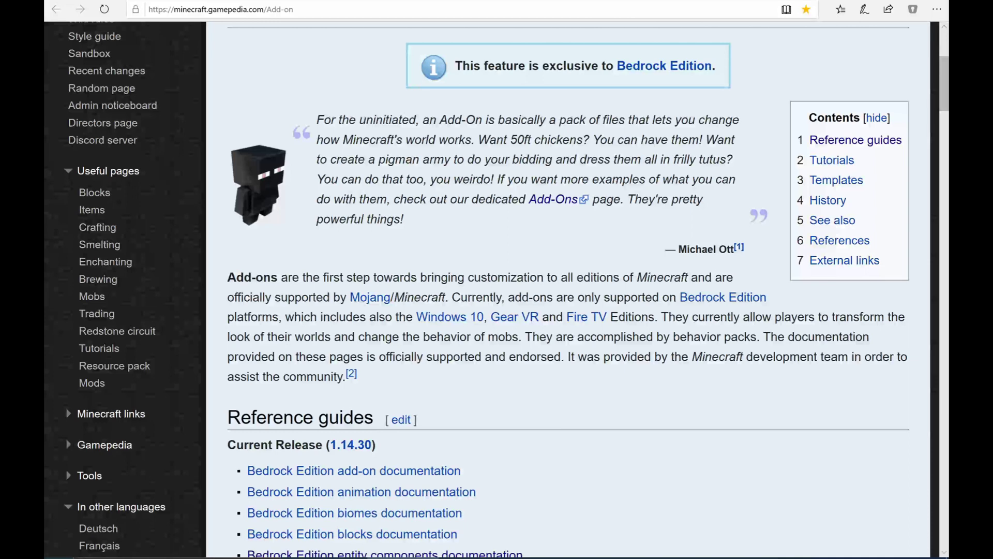
scroll(569, 290, down, 6)
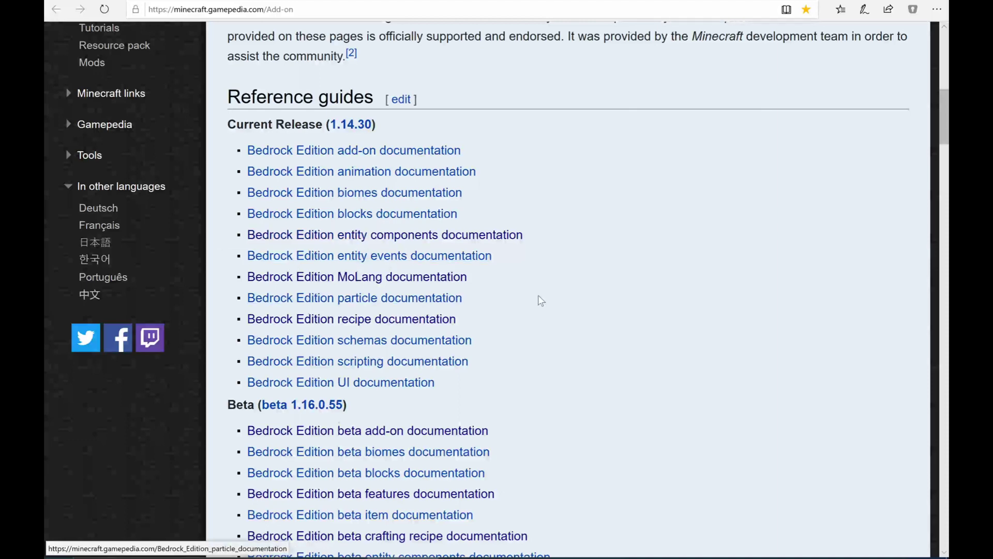
scroll(541, 301, down, 9)
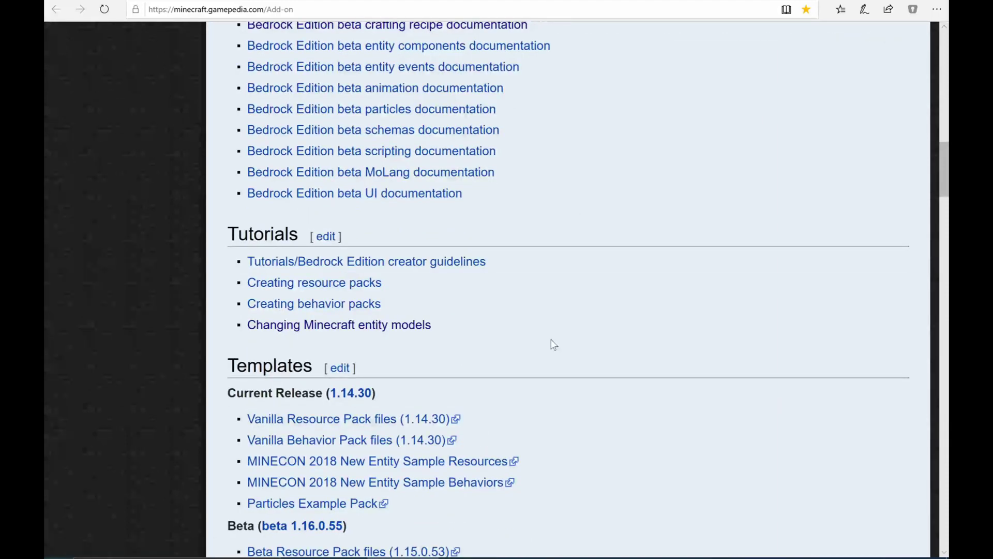
scroll(414, 362, down, 1)
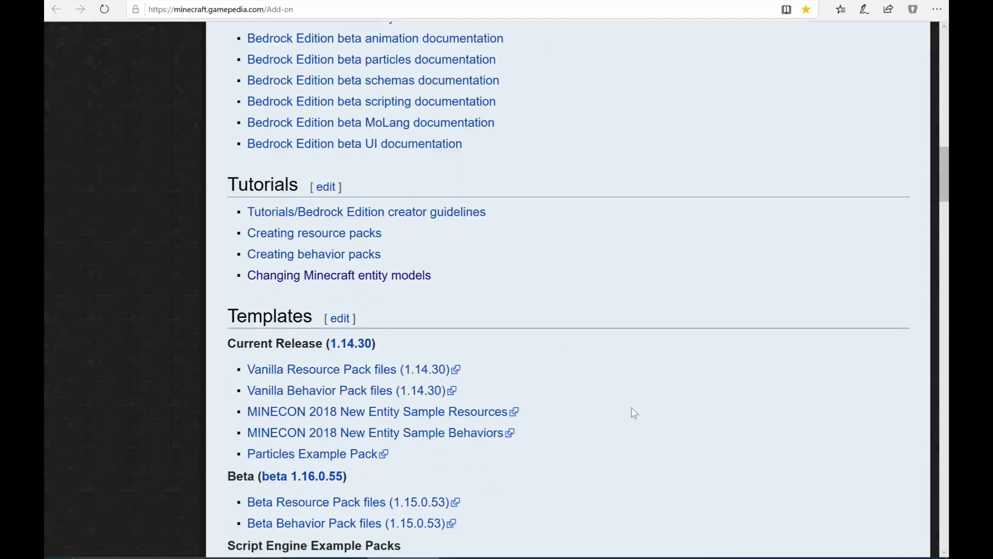
scroll(634, 413, down, 2)
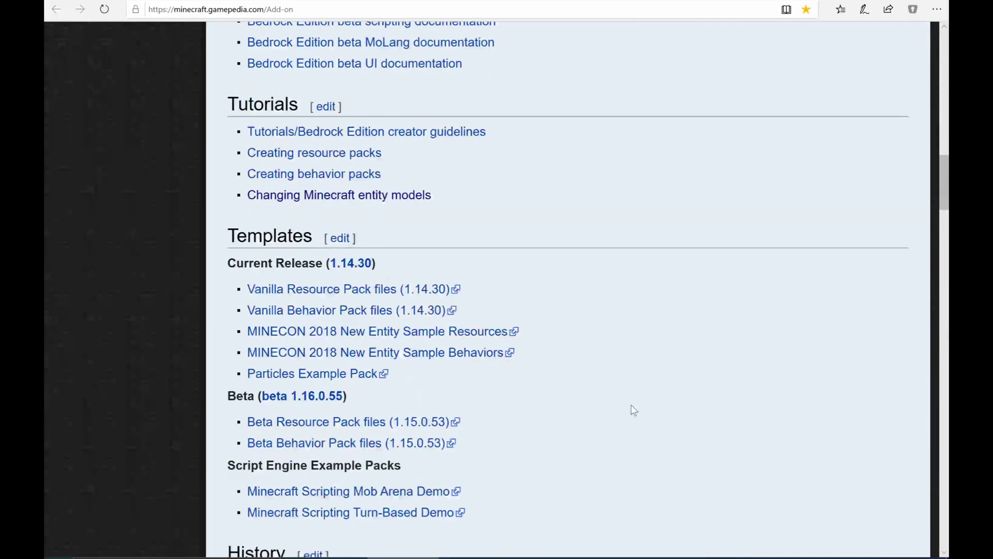
scroll(638, 388, up, 12)
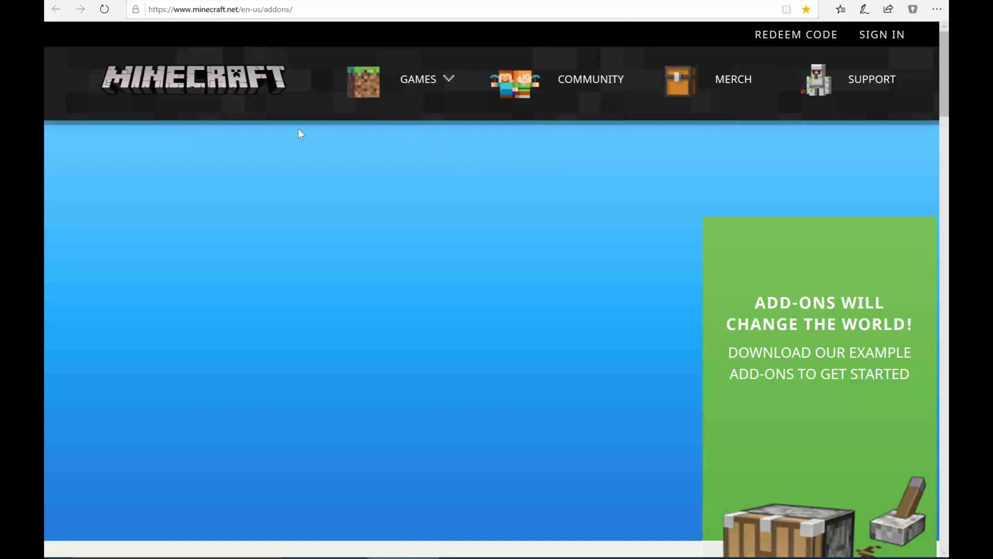
- Read down the Minecraft.net add-ons page through its downloadable sample add-ons
scroll(355, 144, down, 5)
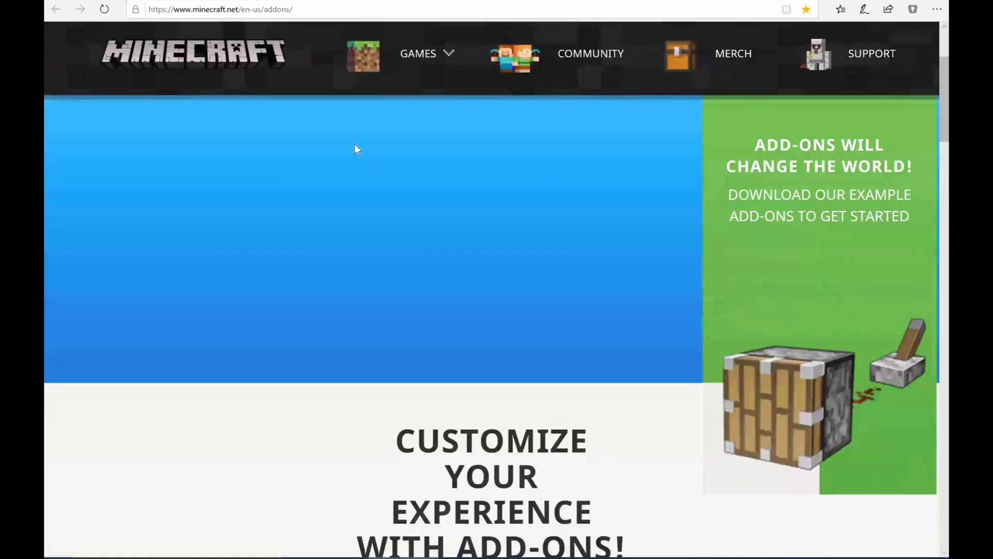
scroll(515, 166, down, 9)
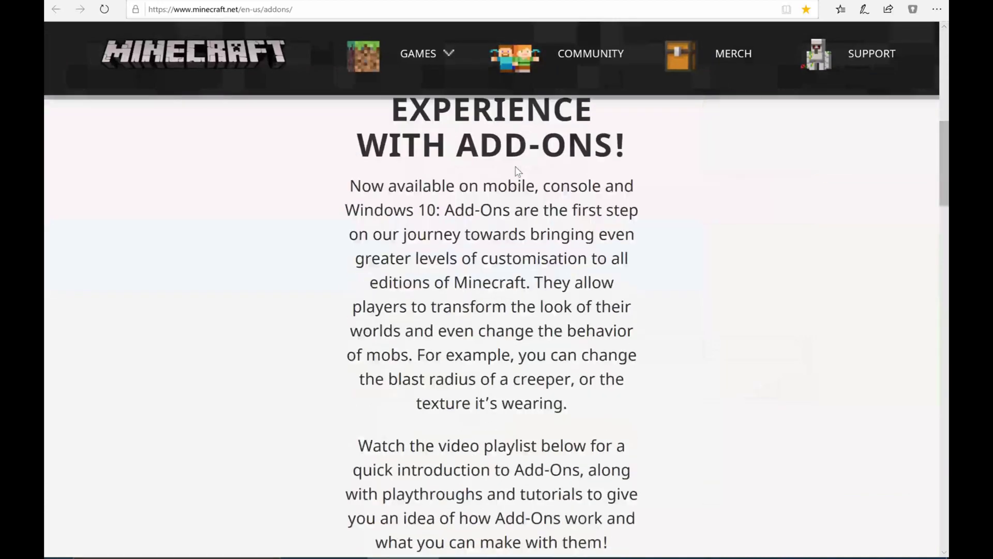
scroll(760, 232, down, 10)
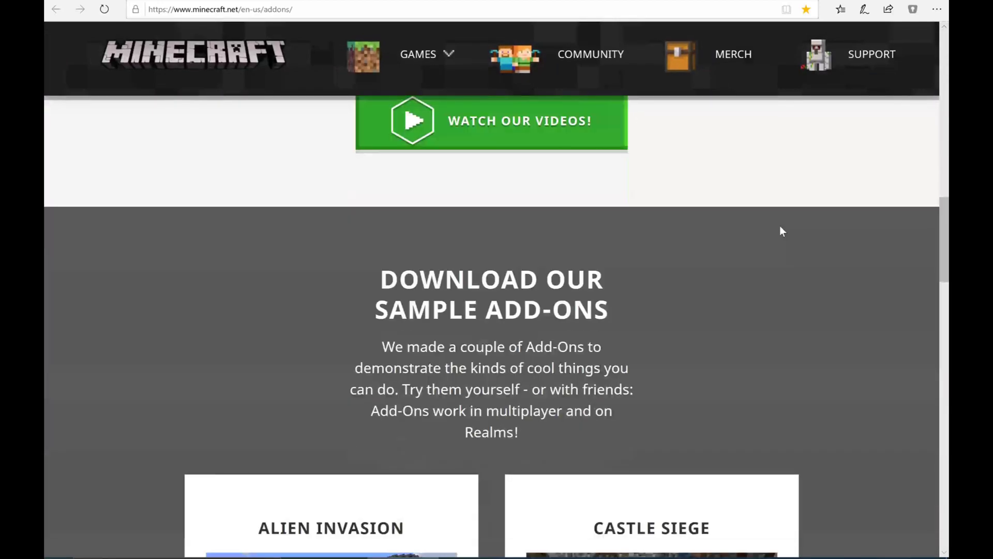
scroll(688, 240, down, 5)
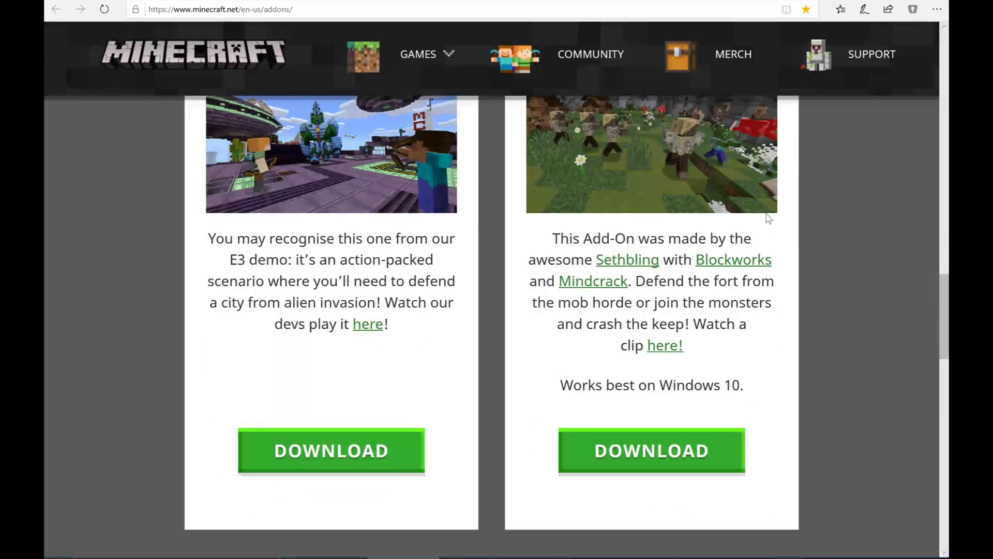
scroll(767, 217, down, 3)
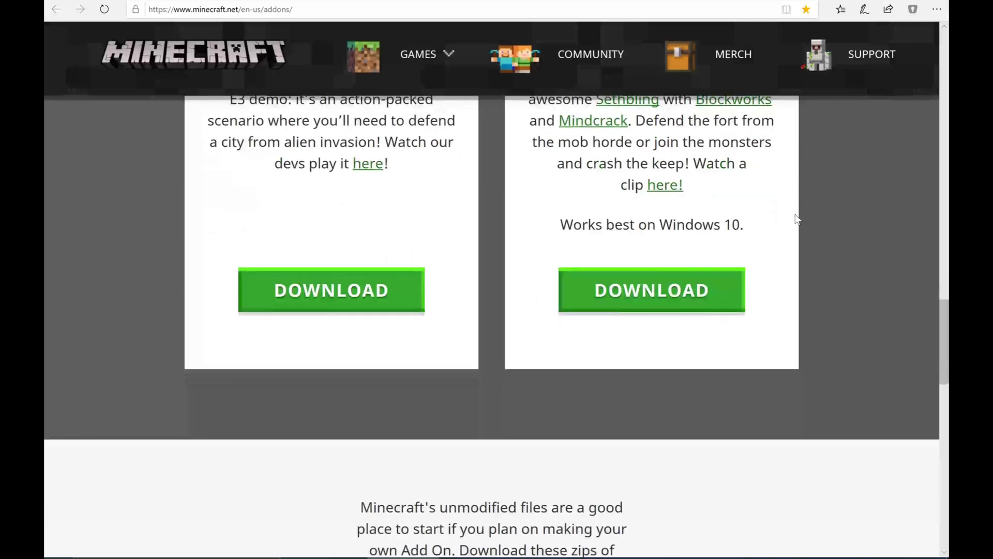
scroll(796, 217, down, 3)
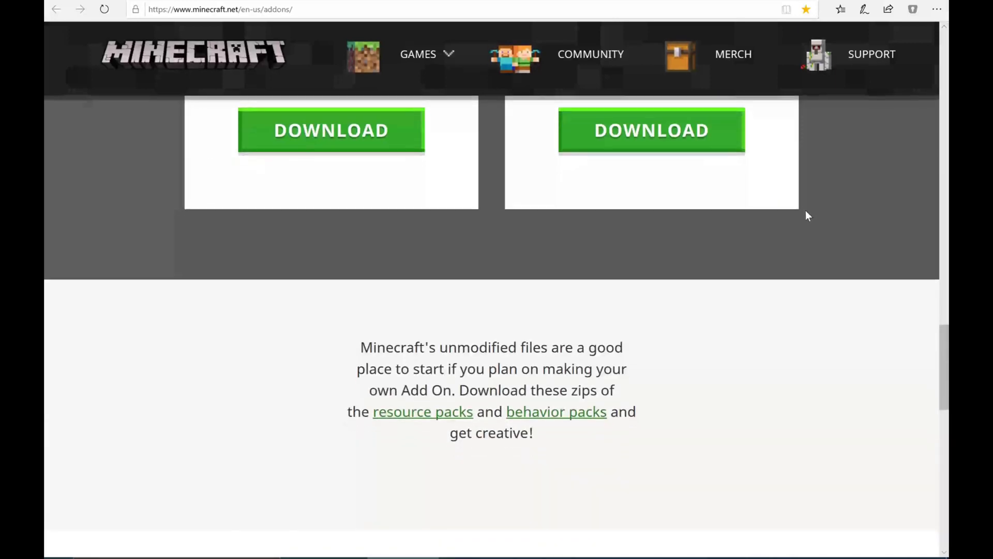
scroll(807, 215, down, 4)
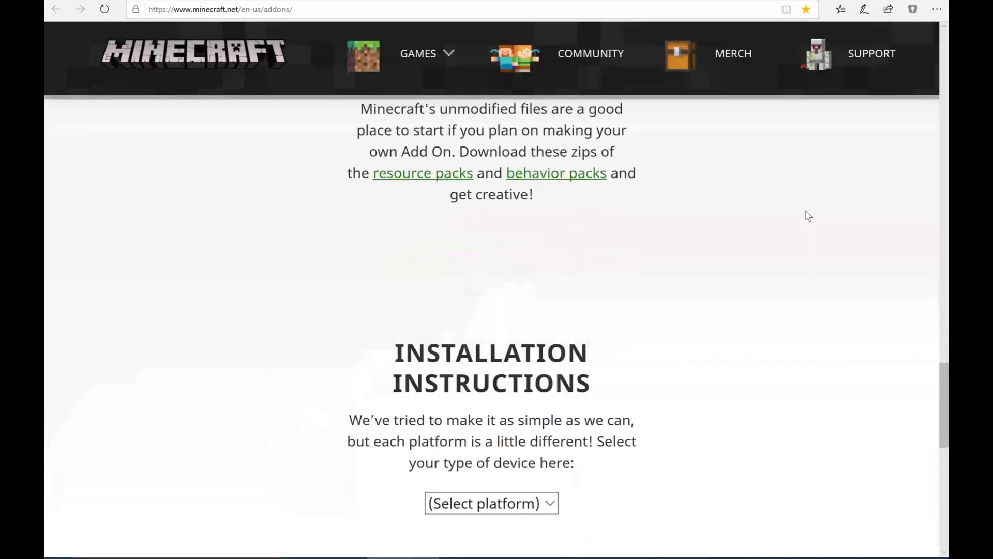
scroll(801, 217, down, 3)
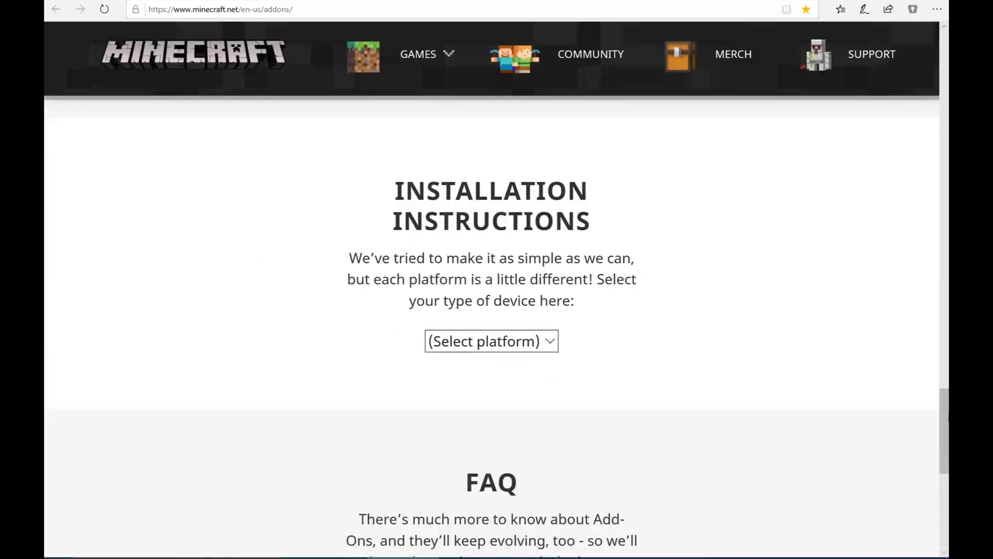
drag(943, 417, 934, 52)
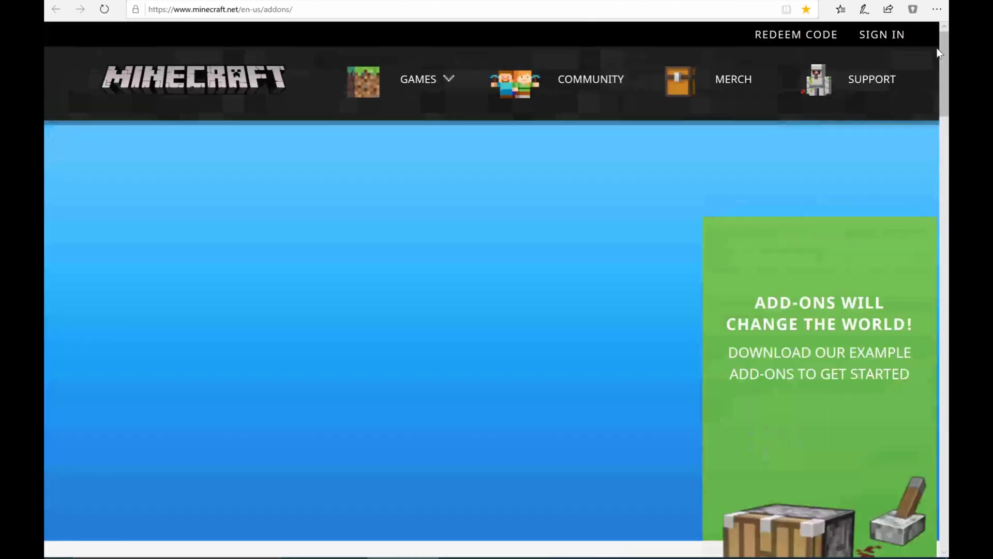
scroll(621, 173, down, 2)
scroll(603, 194, down, 10)
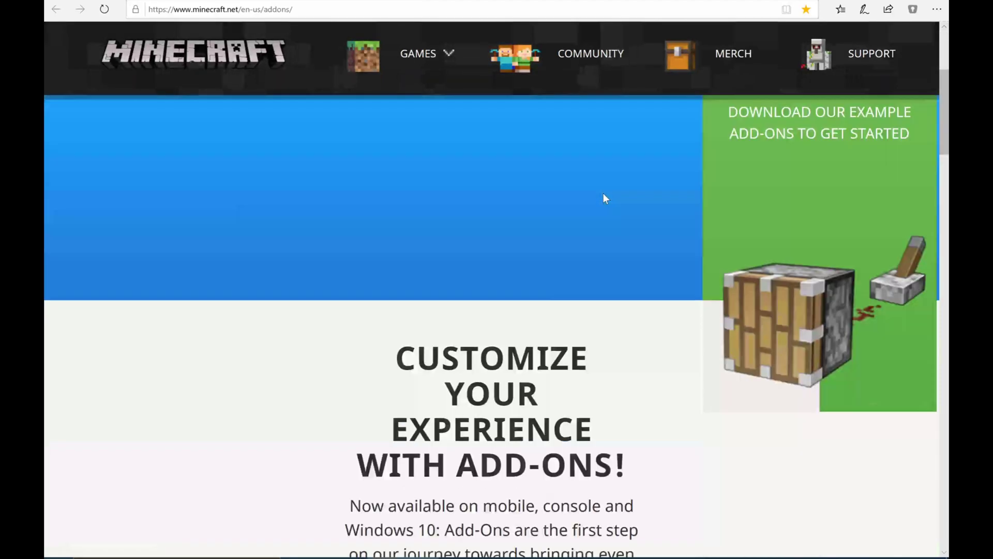
scroll(642, 290, up, 2)
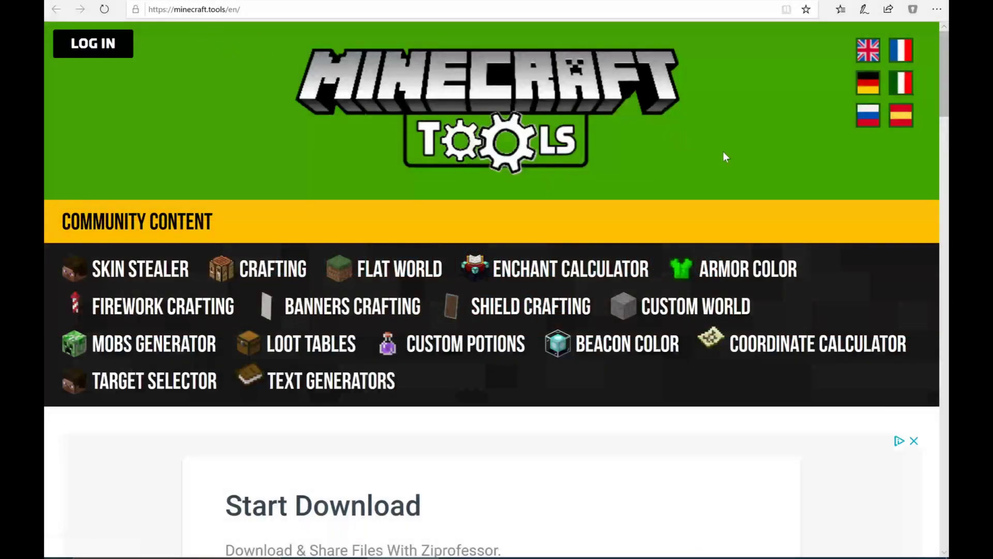
- Browse the Minecraft Tools cards such as skin stealer, crafting, flat world and mobs generator
scroll(723, 151, down, 2)
scroll(737, 185, down, 10)
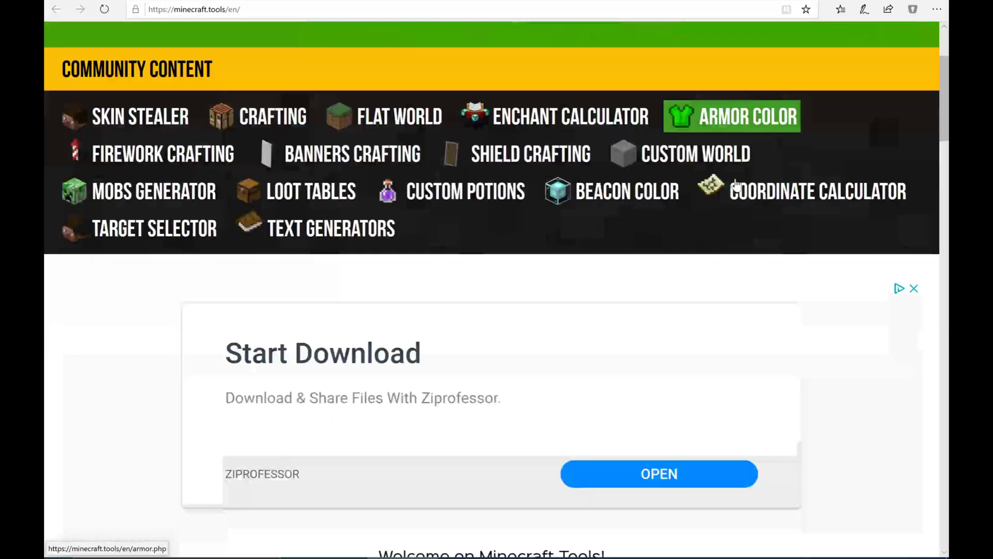
scroll(822, 200, up, 10)
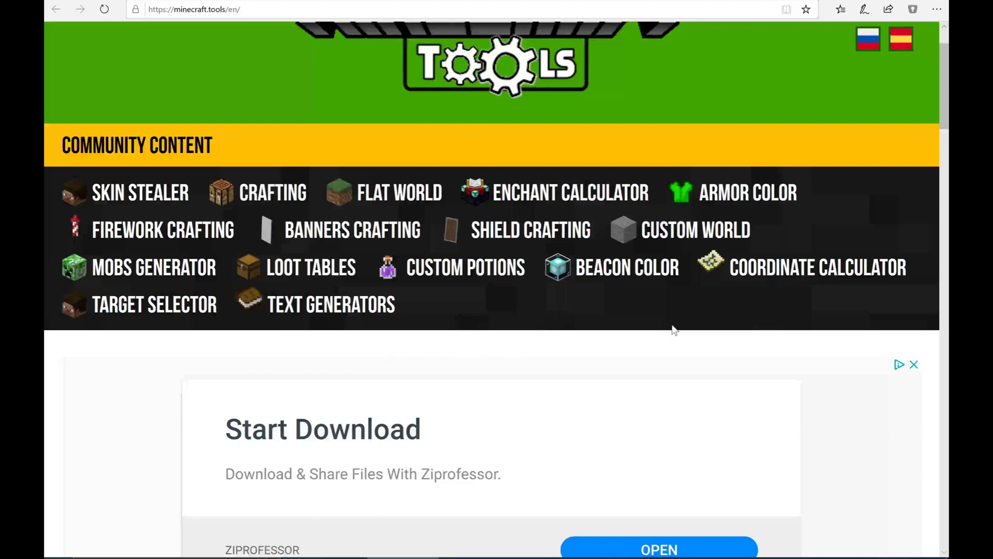
scroll(683, 330, down, 2)
scroll(719, 331, down, 9)
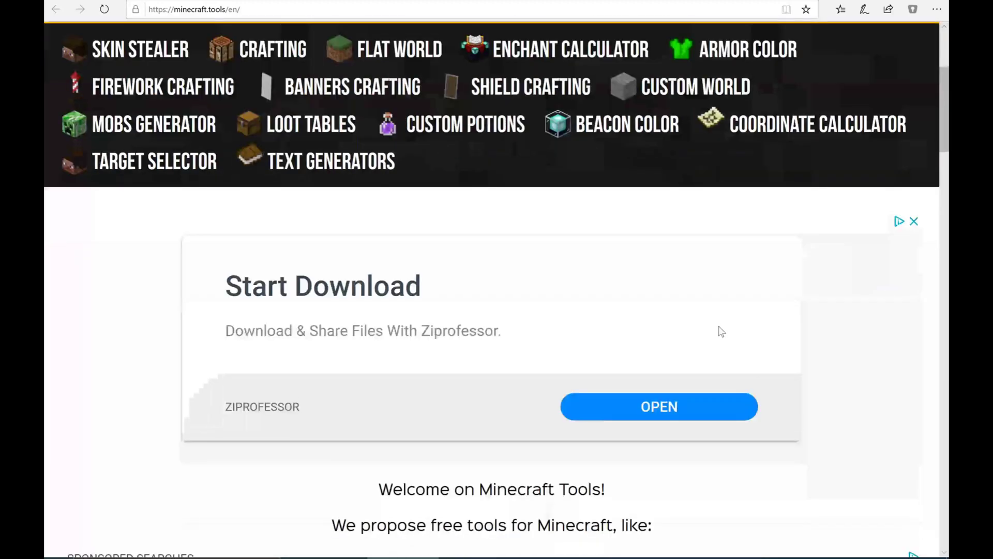
scroll(719, 329, down, 5)
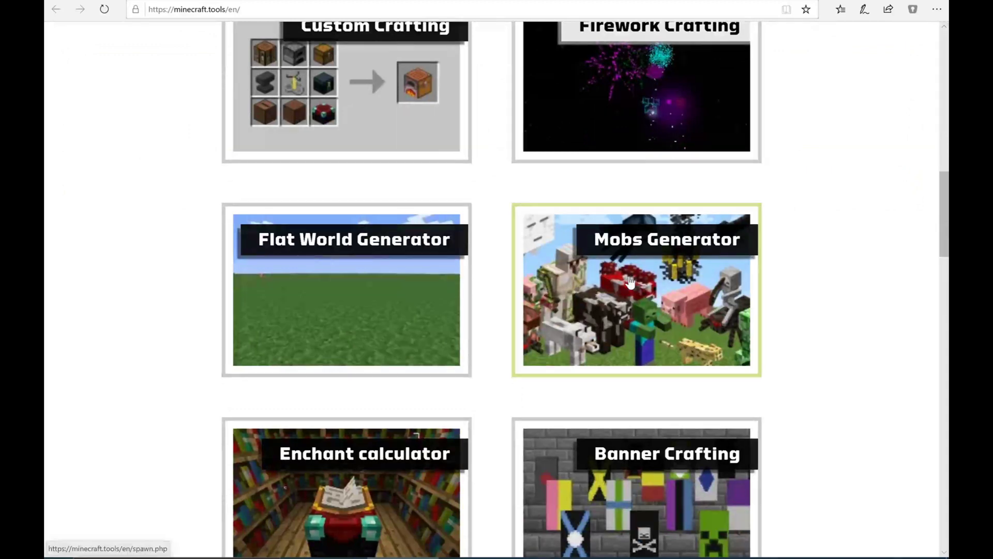
scroll(719, 326, up, 2)
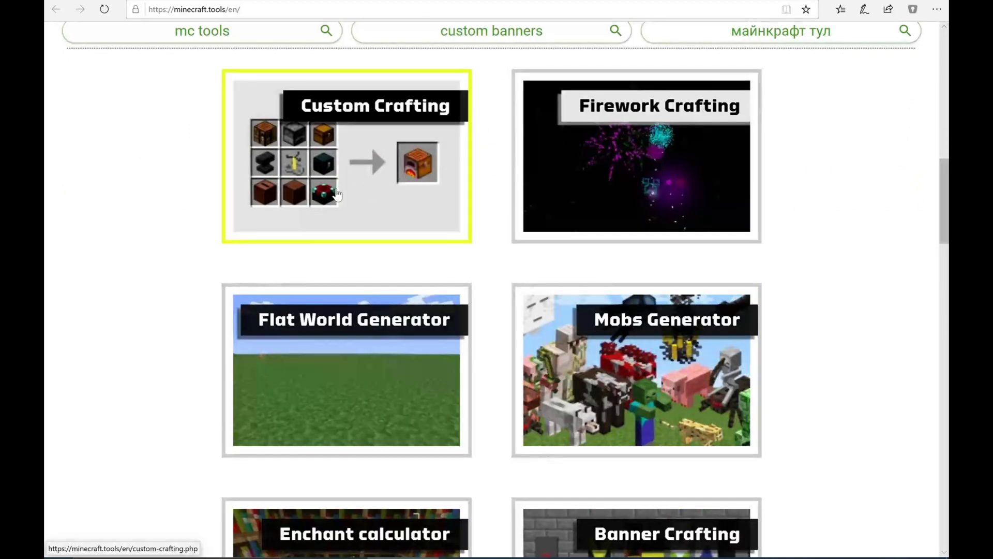
scroll(822, 243, down, 8)
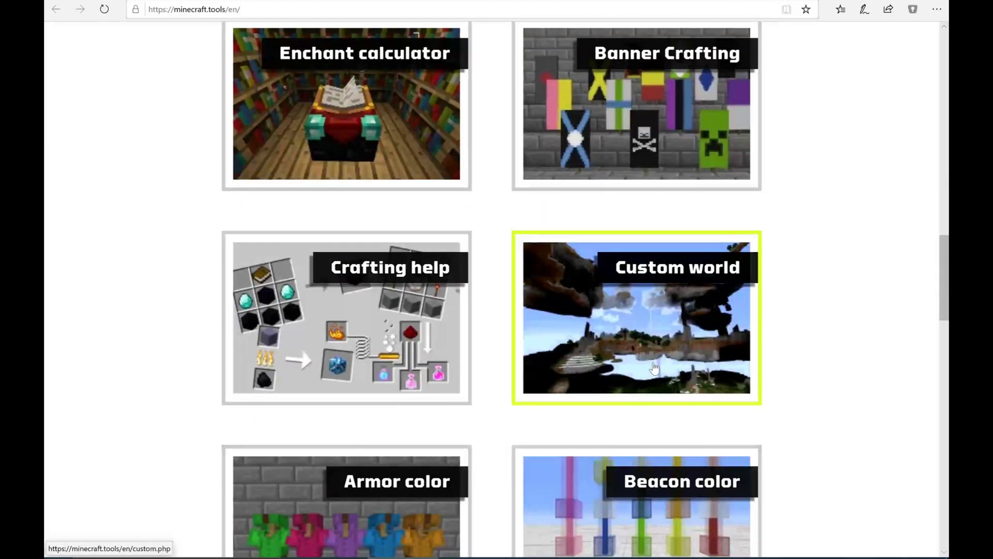
scroll(528, 269, down, 4)
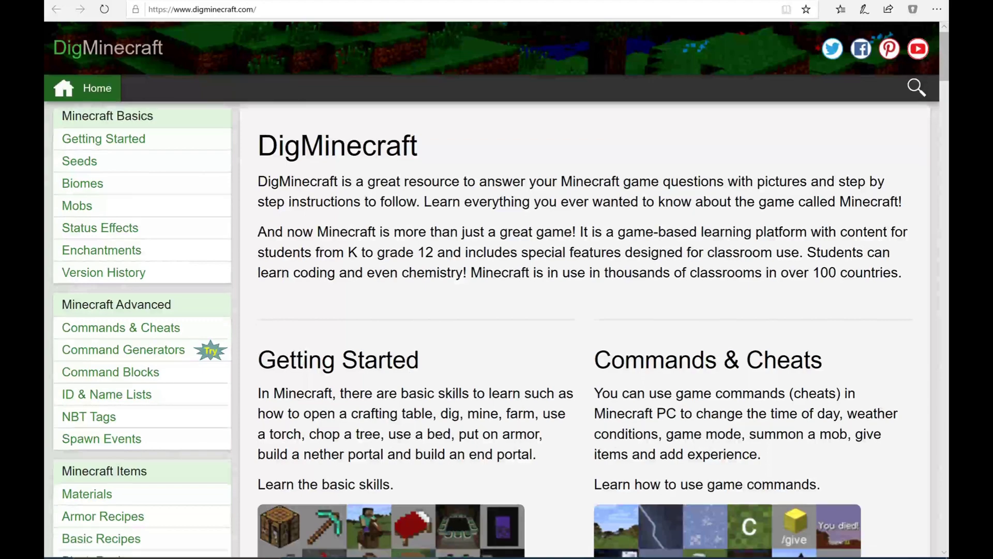
scroll(529, 236, down, 3)
scroll(529, 235, down, 2)
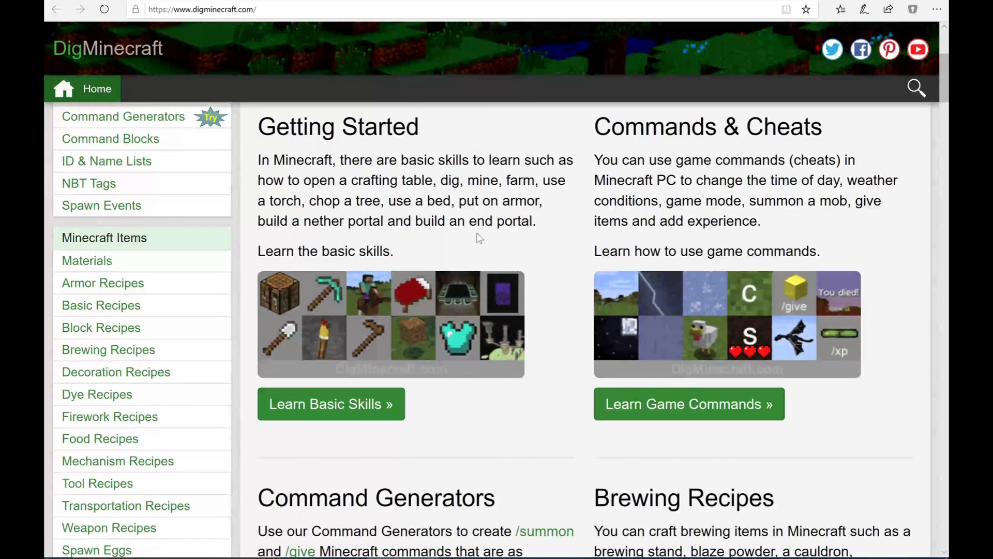
scroll(528, 235, down, 2)
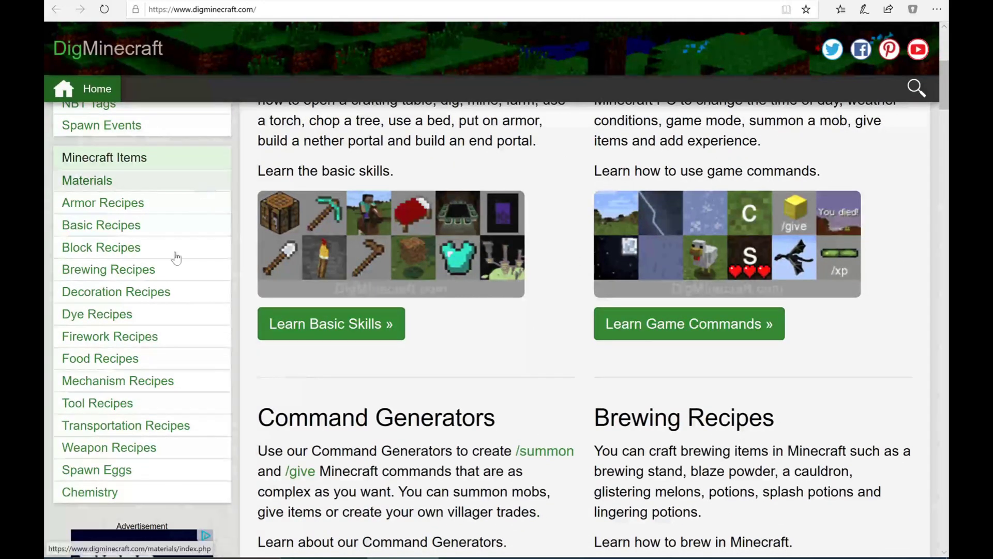
scroll(169, 266, down, 2)
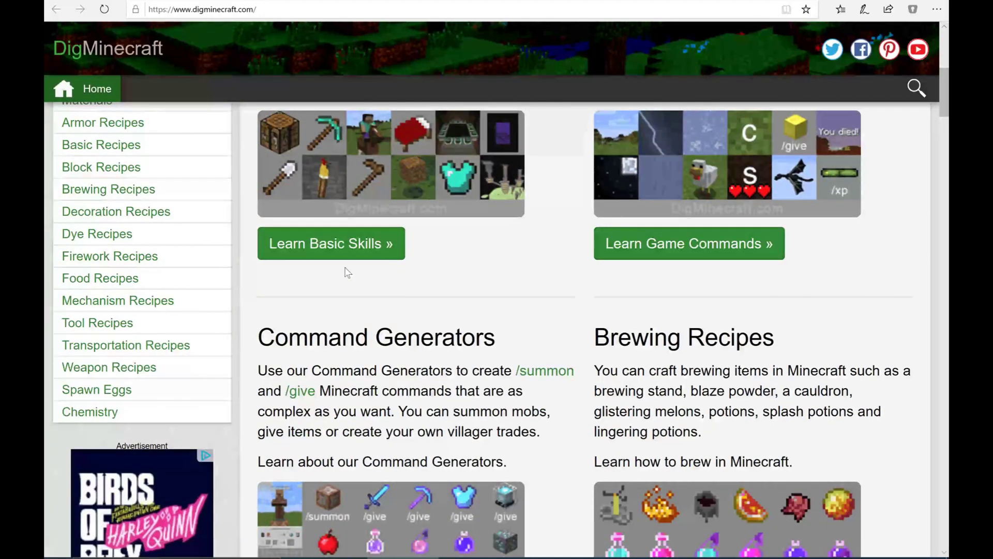
scroll(403, 296, down, 2)
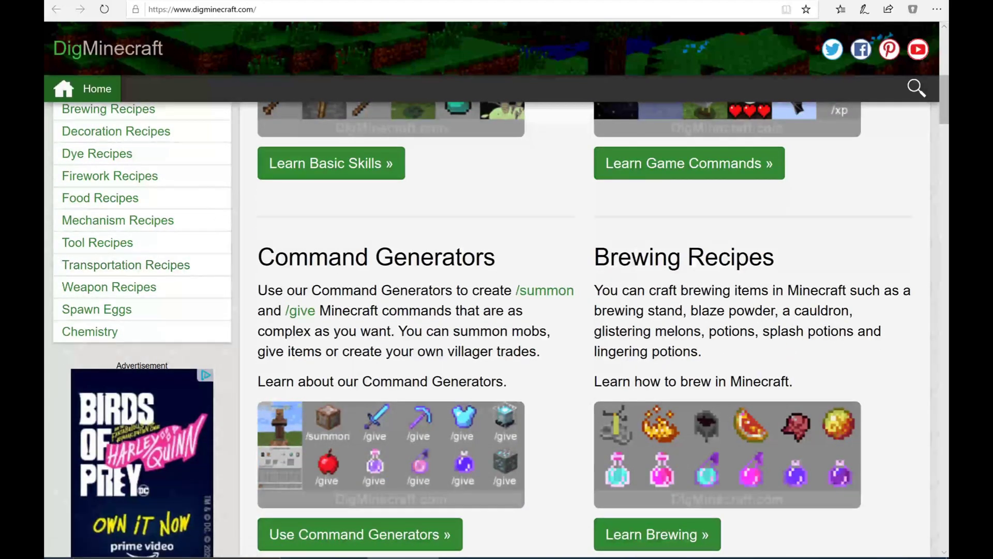
scroll(592, 305, down, 12)
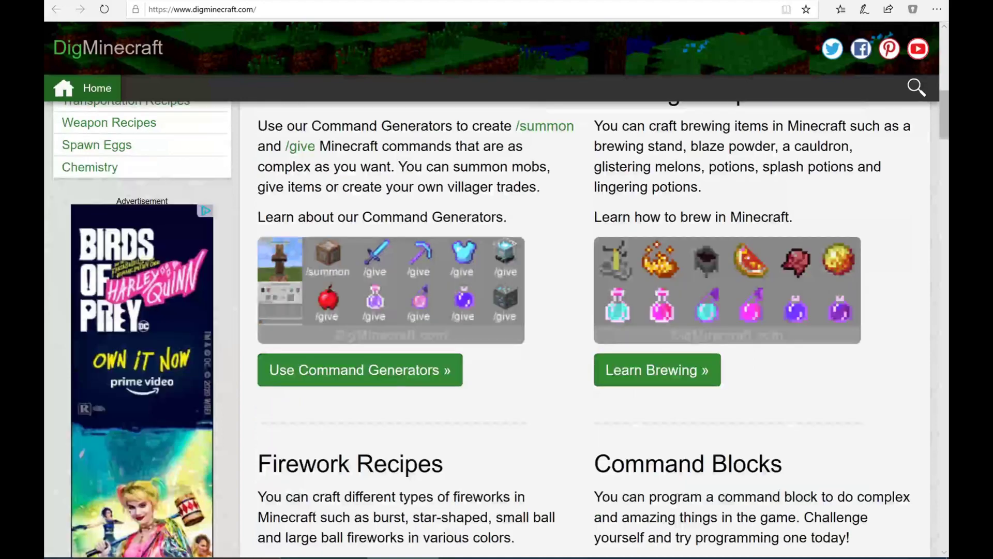
scroll(592, 305, down, 6)
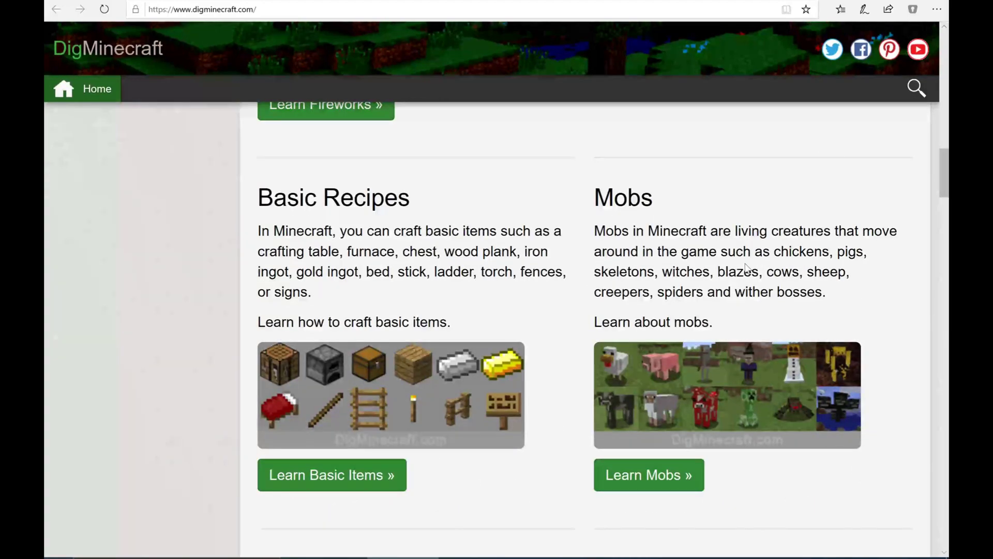
scroll(826, 316, down, 3)
scroll(826, 316, down, 3)
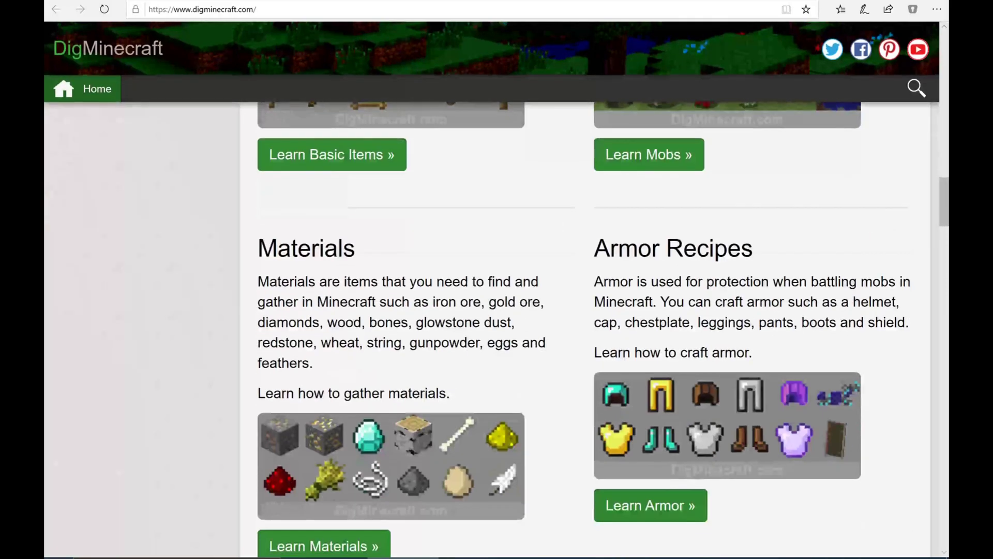
scroll(639, 317, down, 8)
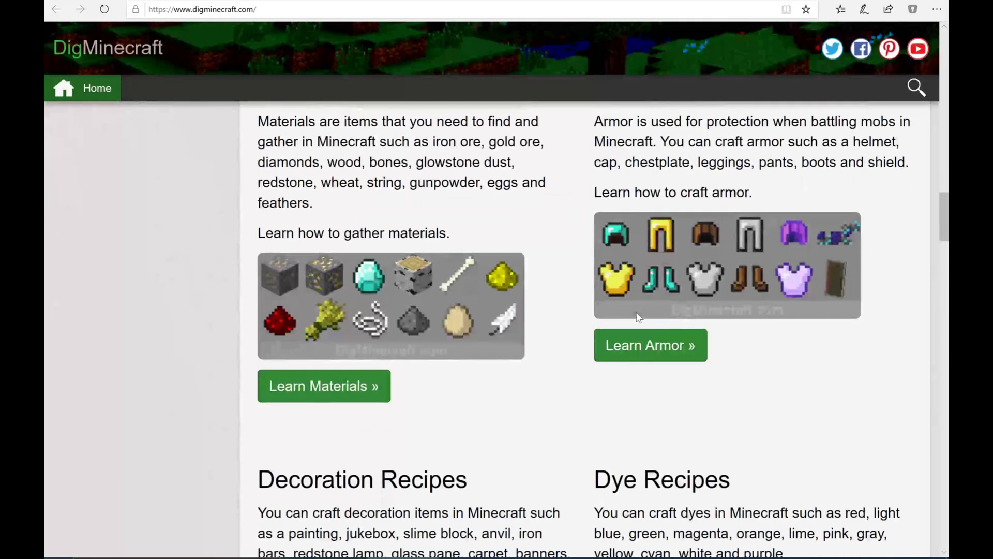
scroll(638, 316, down, 3)
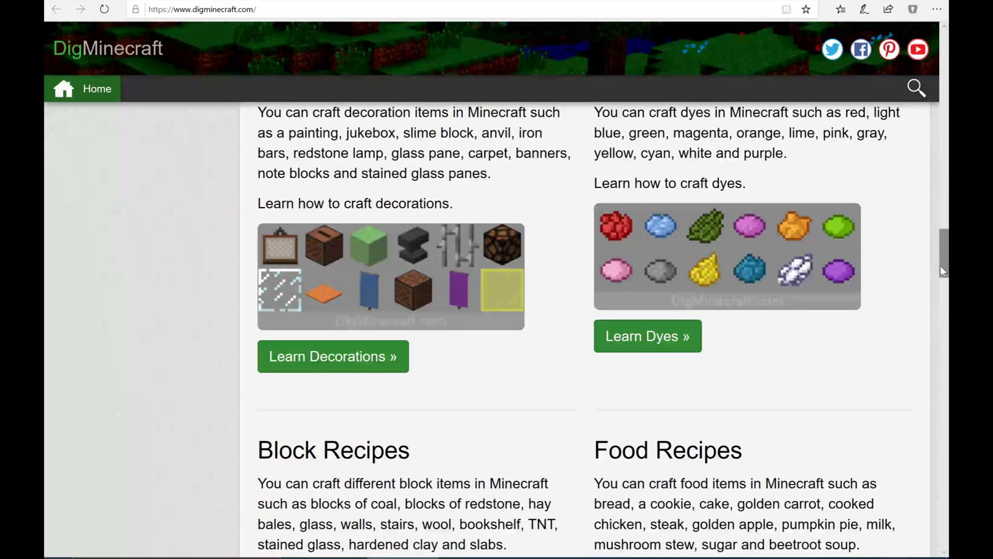
drag(945, 256, 939, 43)
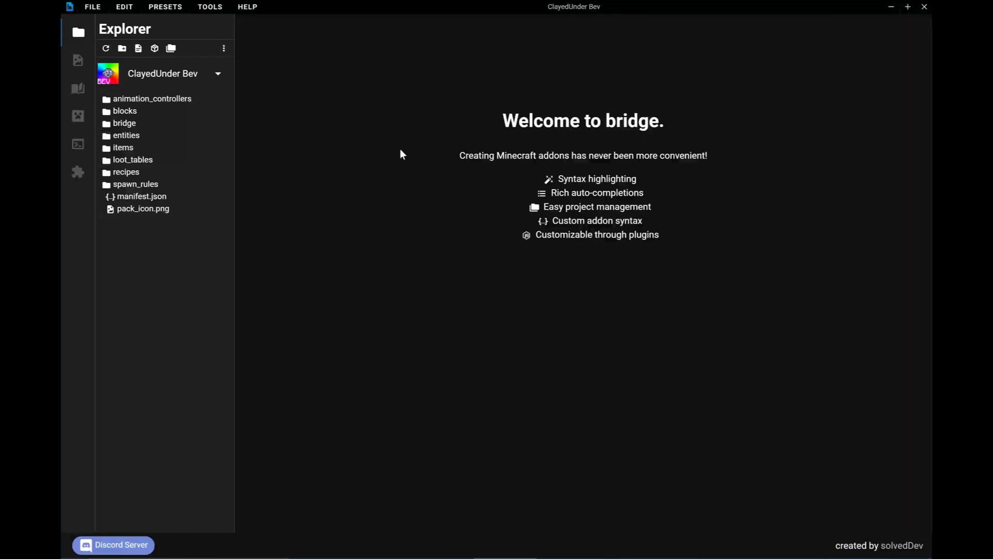
- Switch the Explorer to the ISEv1 project and open its manifest.json
click(199, 81)
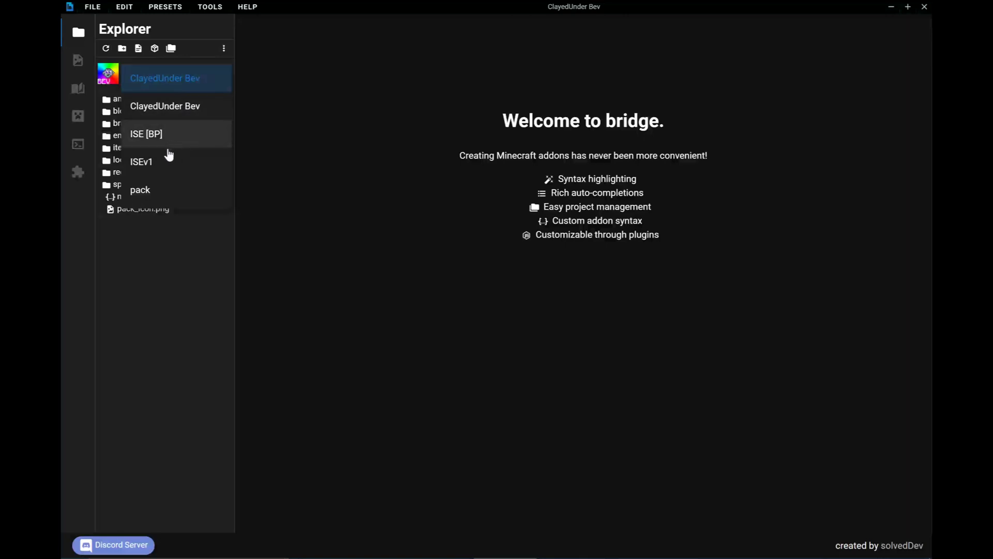
click(166, 164)
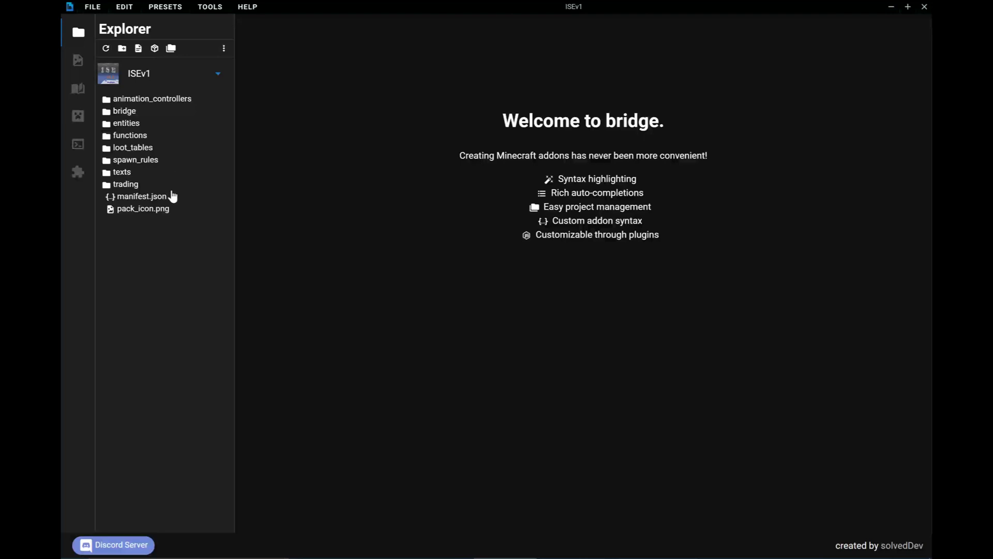
click(150, 197)
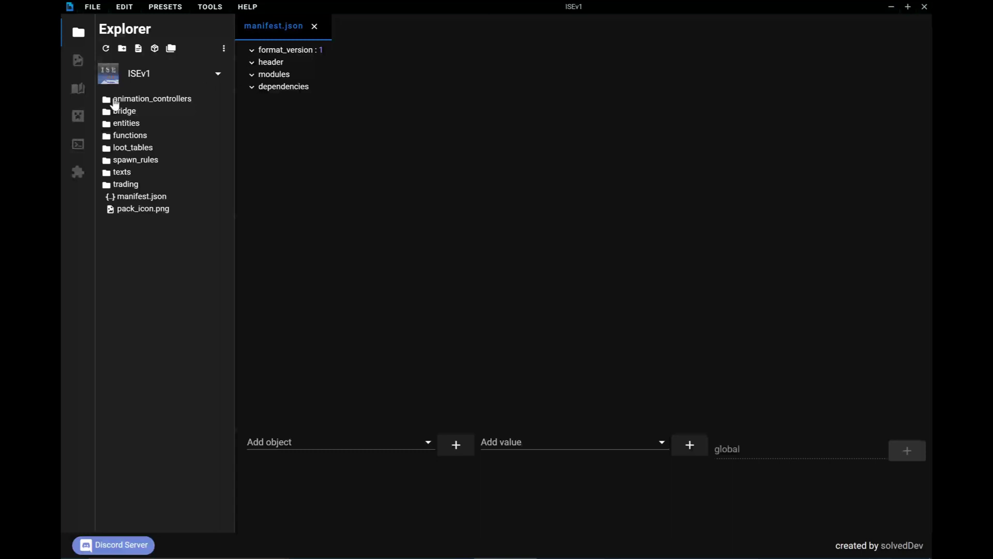
- Glance at the resource pack, then expand the behavior pack's animation_controllers folder
click(78, 62)
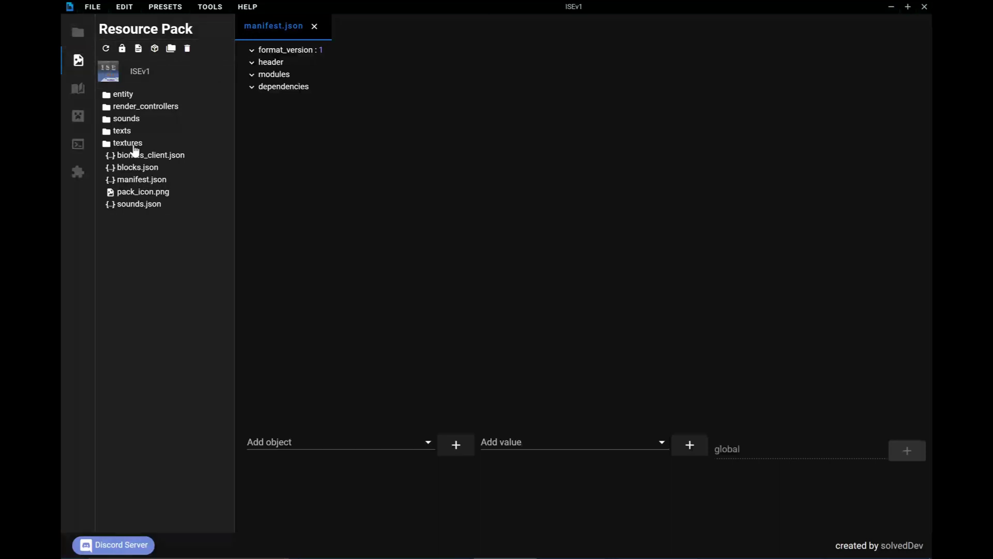
click(76, 37)
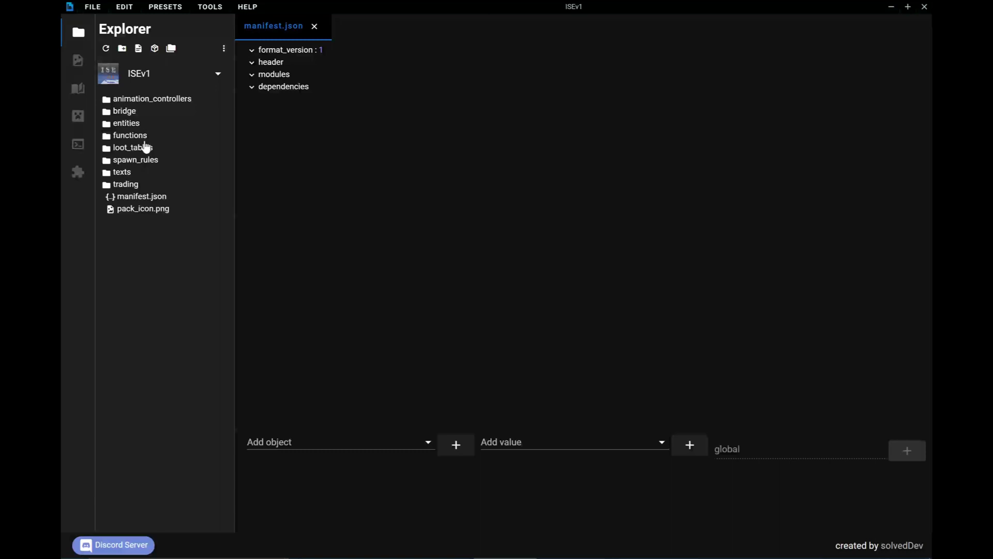
click(142, 100)
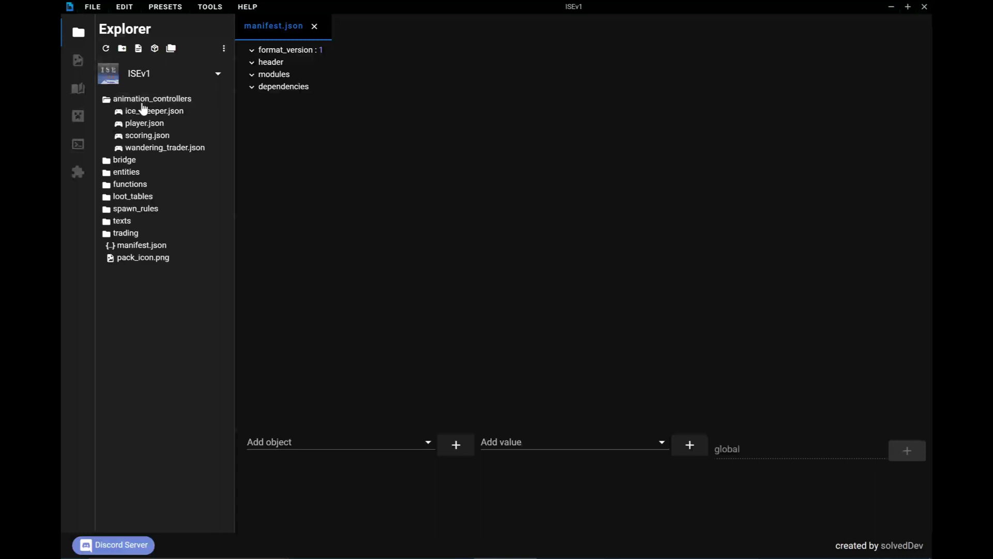
- Open entities/creeper.json and expand minecraft:entity, description, component_groups and minecraft:exploding
click(132, 174)
click(150, 185)
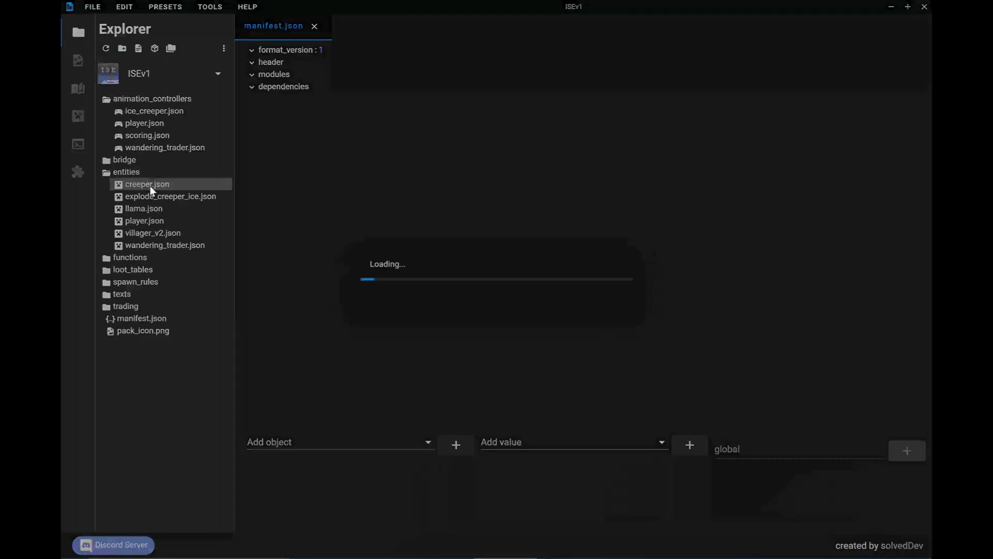
click(252, 62)
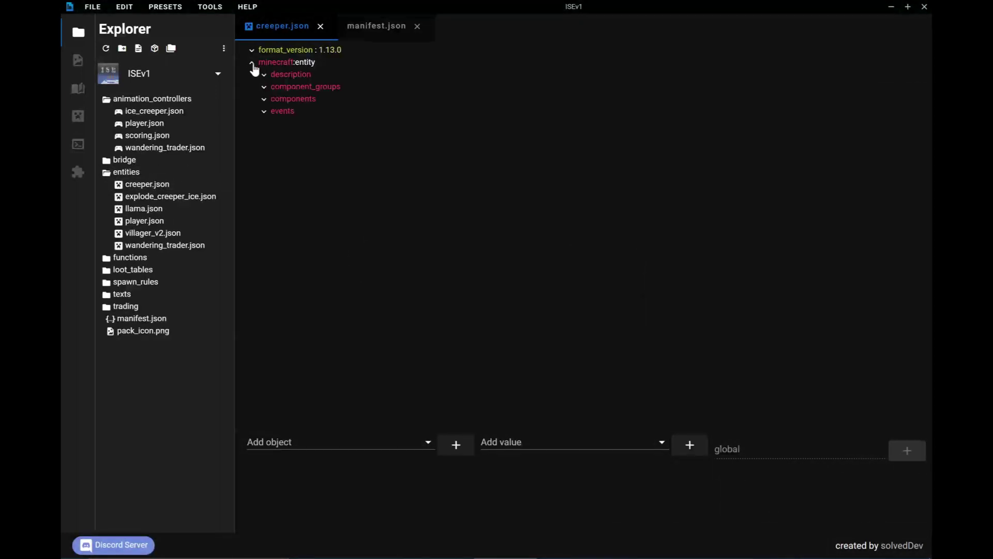
click(264, 76)
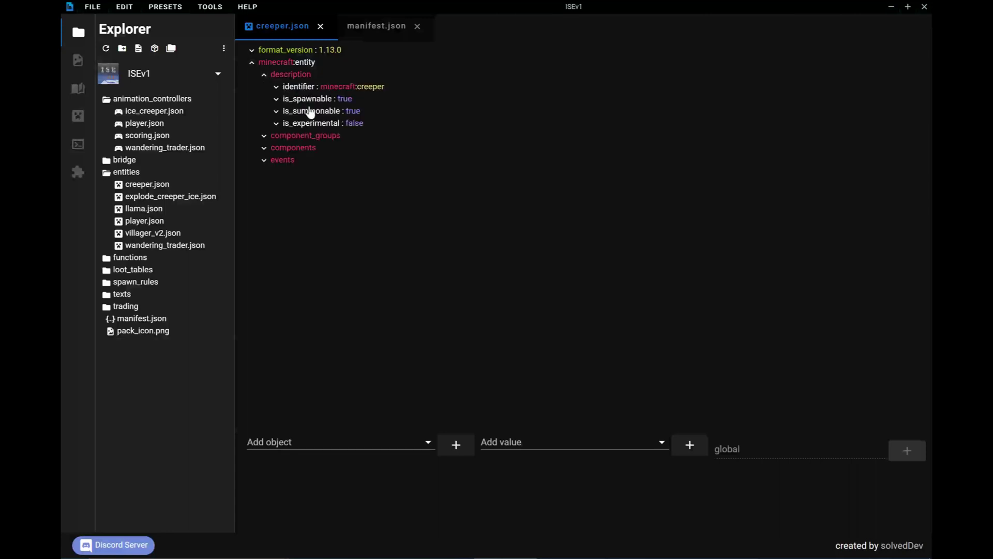
click(266, 137)
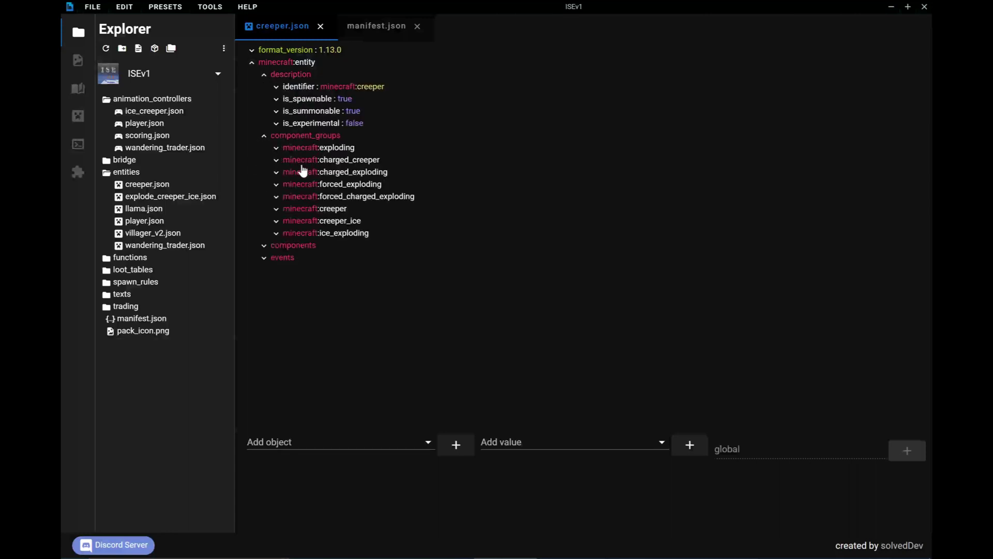
click(314, 151)
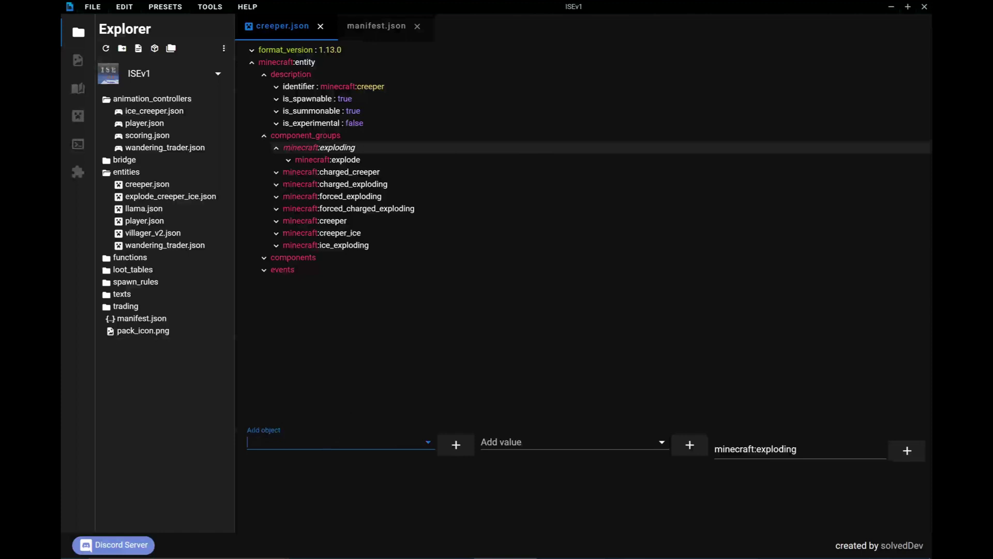
click(278, 446)
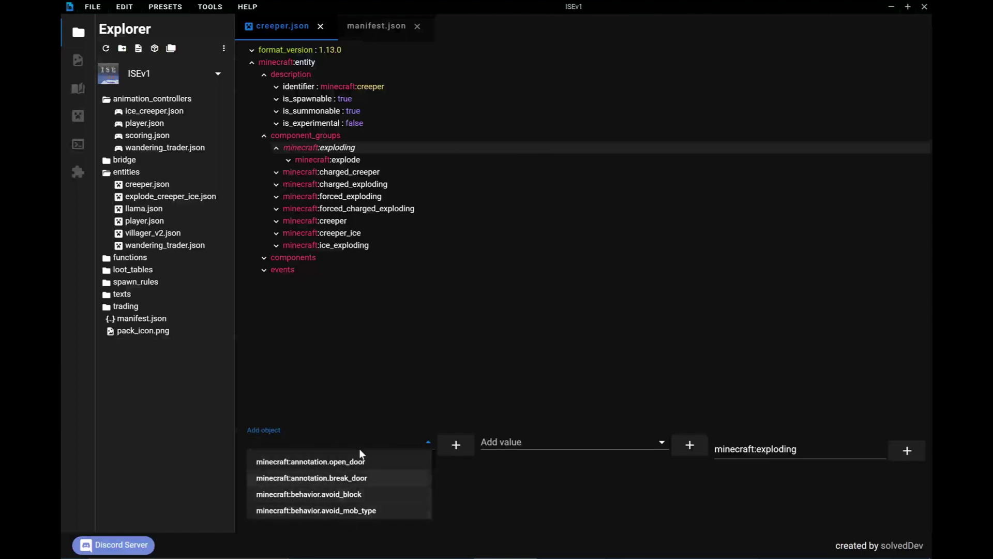
click(390, 383)
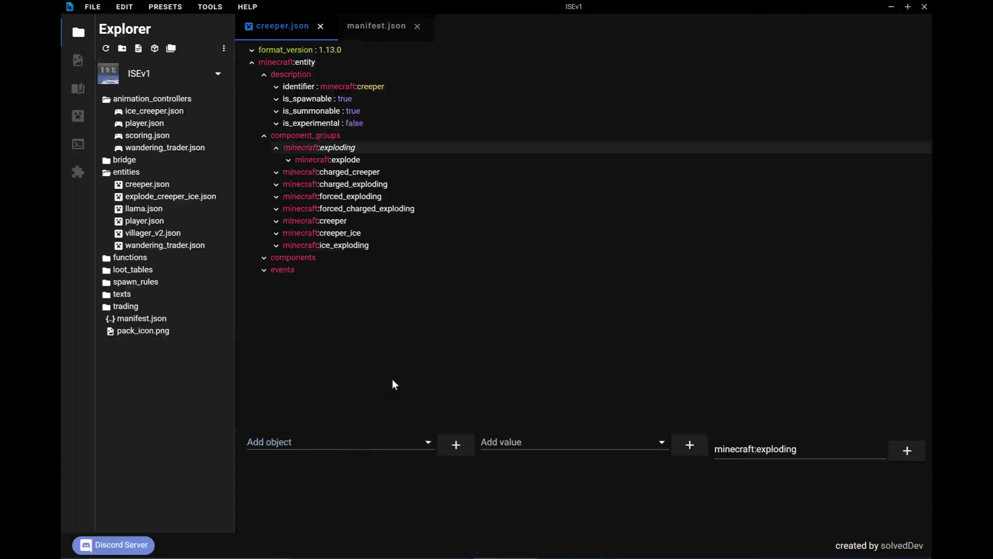